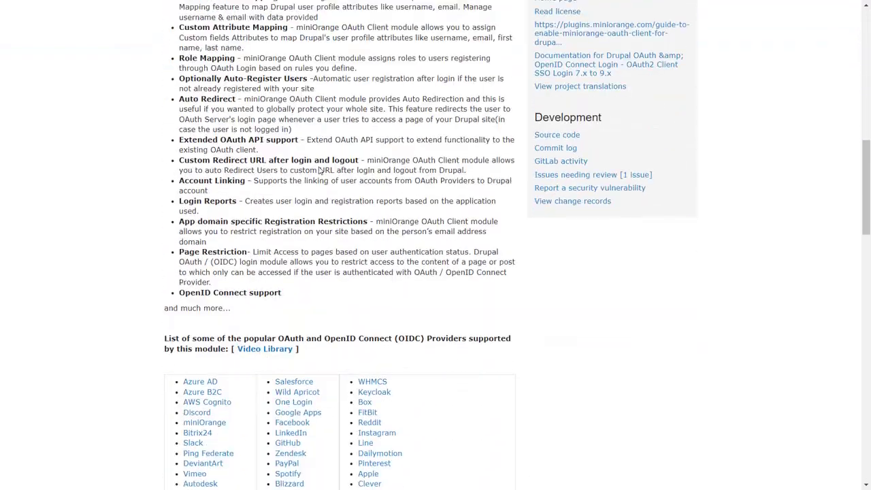
Step: Install the drupal/oauth_login_oauth2 package with 'composer require drupal/oauth_login_oauth2' in the Drupal folder
{"action": "scroll", "coordinate": [318, 170], "scroll_direction": "down", "scroll_amount": 5}
{"action": "scroll", "coordinate": [317, 170], "scroll_direction": "down", "scroll_amount": 2}
{"action": "scroll", "coordinate": [317, 170], "scroll_direction": "down", "scroll_amount": 5}
{"action": "scroll", "coordinate": [318, 170], "scroll_direction": "down", "scroll_amount": 1}
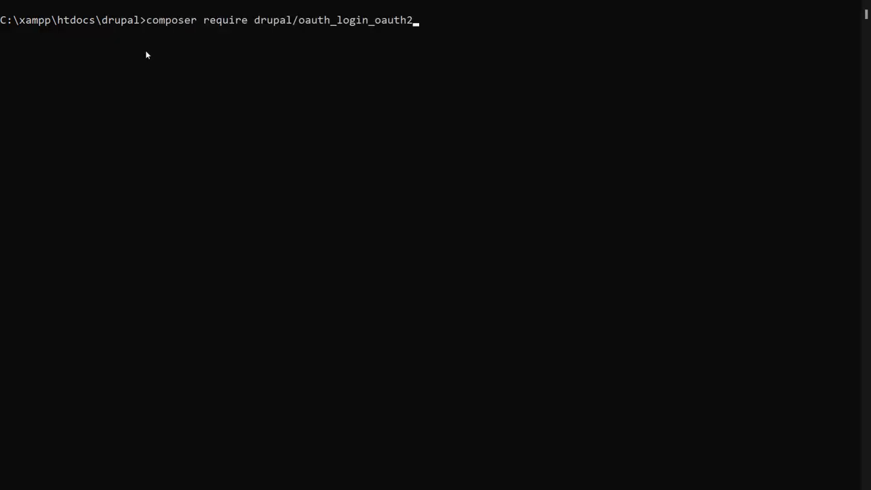
{"action": "key", "text": "Return"}
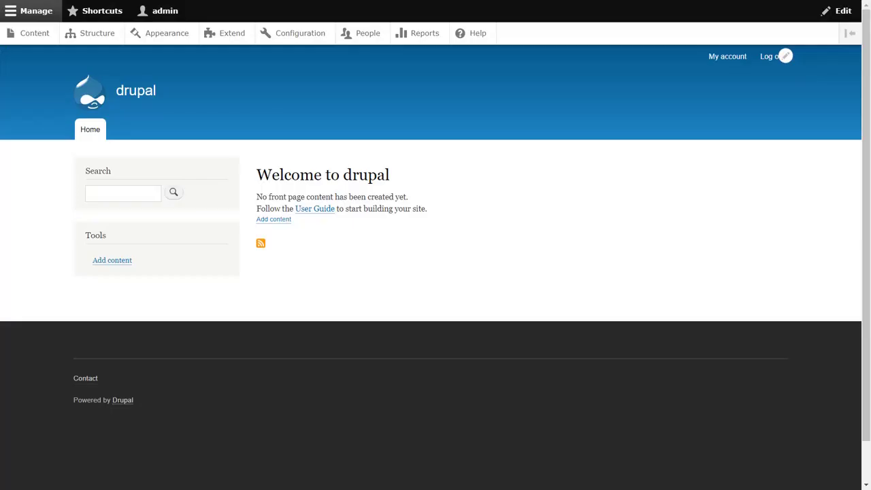
Step: Filter Extend for 'miniOrange OAuth/OIDC Login', install it, and go to the Configuration overview
{"action": "left_click", "coordinate": [228, 33]}
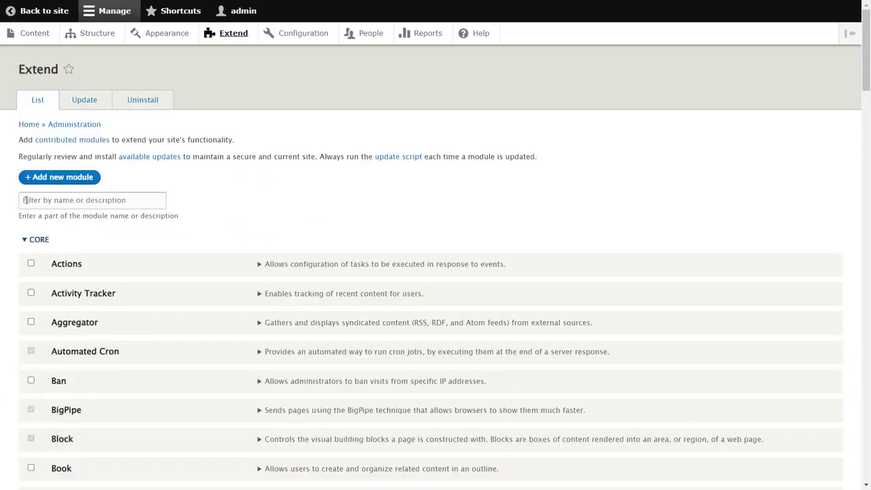
{"action": "left_click", "coordinate": [24, 200]}
{"action": "type", "text": "miniOrange OAuth/OIDC"}
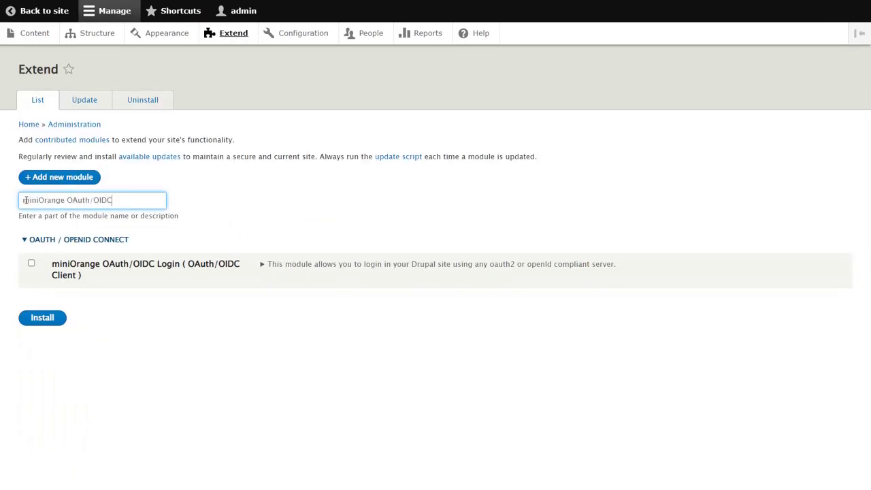
{"action": "type", "text": " Login"}
{"action": "left_click", "coordinate": [32, 265]}
{"action": "left_click", "coordinate": [46, 318]}
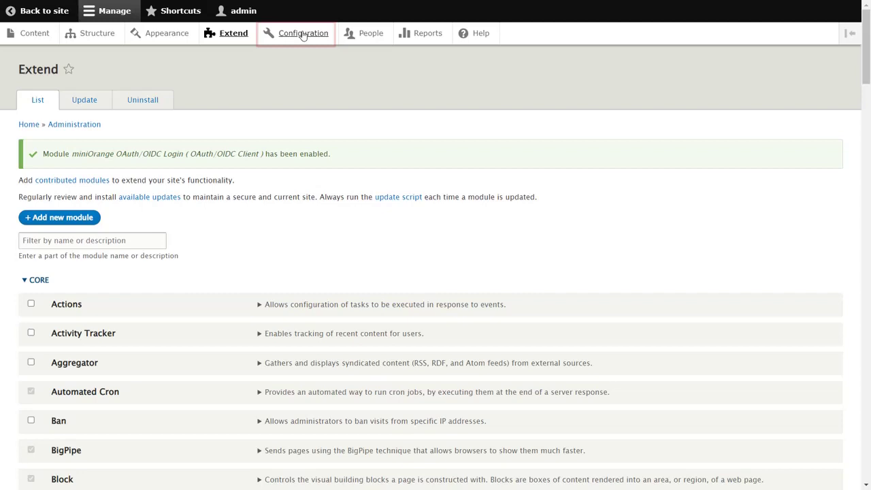
{"action": "left_click", "coordinate": [303, 35]}
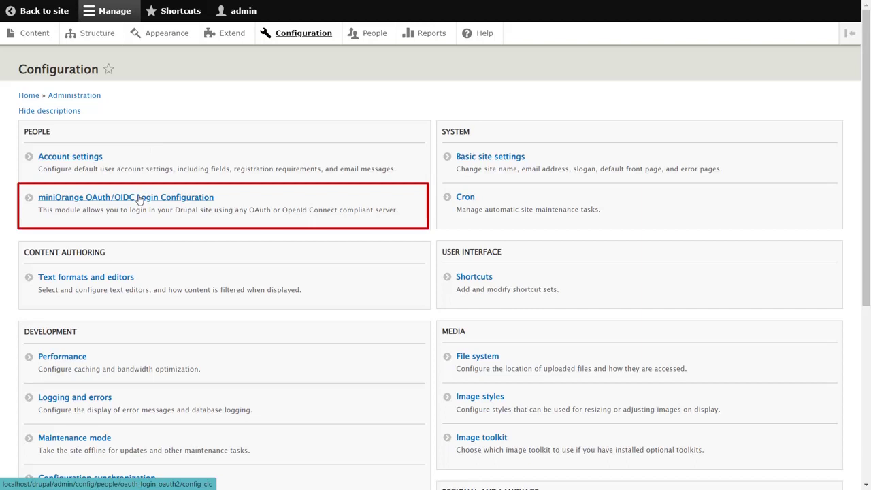
{"action": "left_click", "coordinate": [139, 198]}
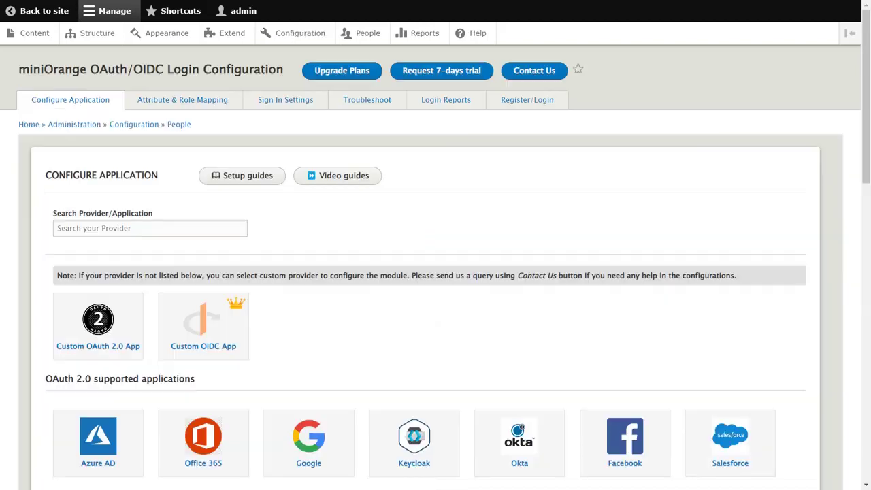
{"action": "left_click", "coordinate": [60, 228]}
{"action": "type", "text": "azure"}
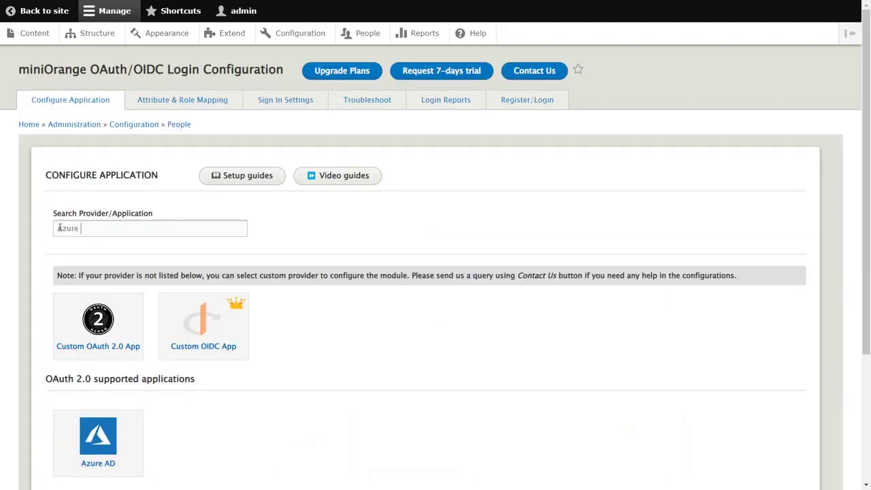
{"action": "type", "text": " AD"}
{"action": "left_click", "coordinate": [108, 465]}
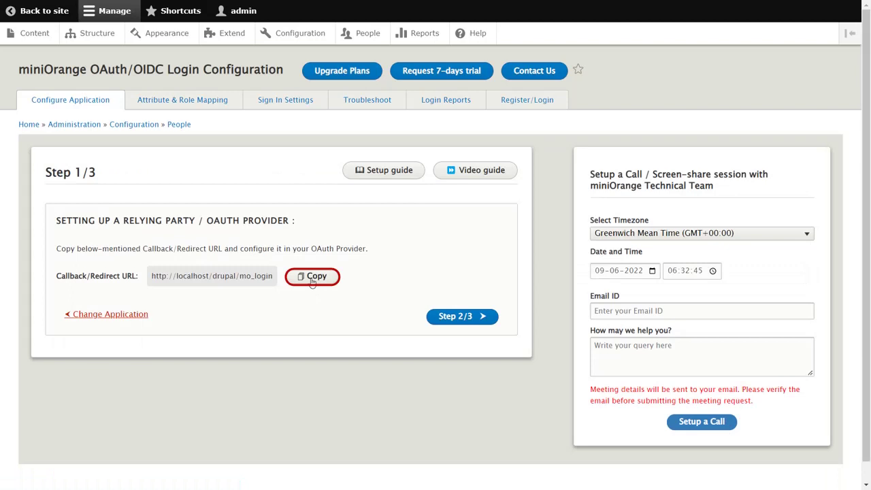
{"action": "left_click", "coordinate": [312, 281]}
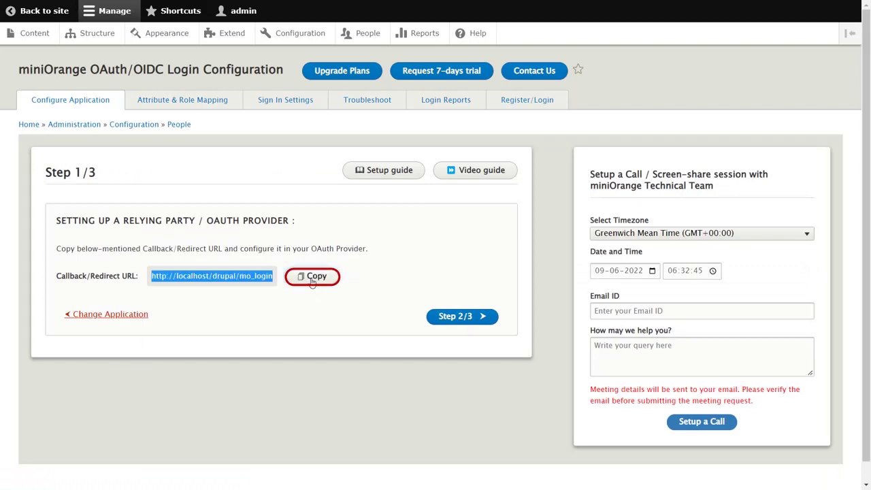
{"action": "left_click", "coordinate": [460, 320]}
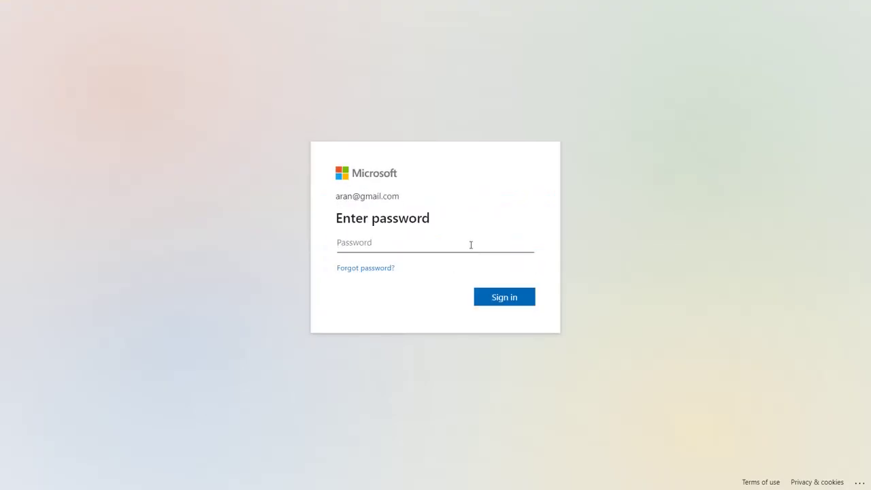
Step: Sign in to Azure with the account password and start a New registration under App registrations
{"action": "type", "text": "••••••••••••••••"}
{"action": "left_click", "coordinate": [496, 299]}
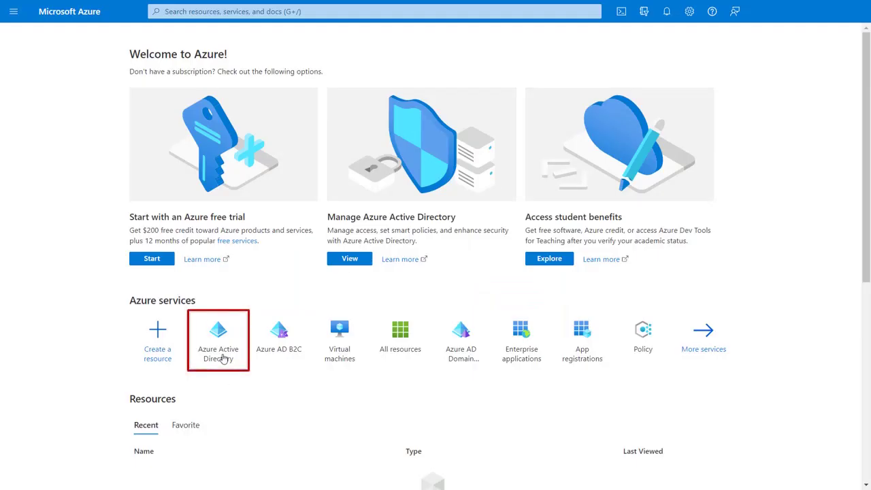
{"action": "left_click", "coordinate": [223, 358]}
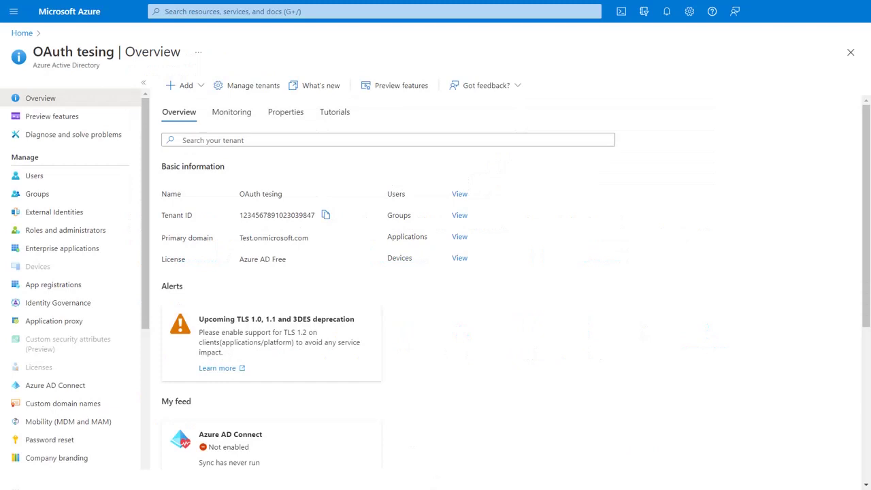
{"action": "left_click", "coordinate": [66, 291]}
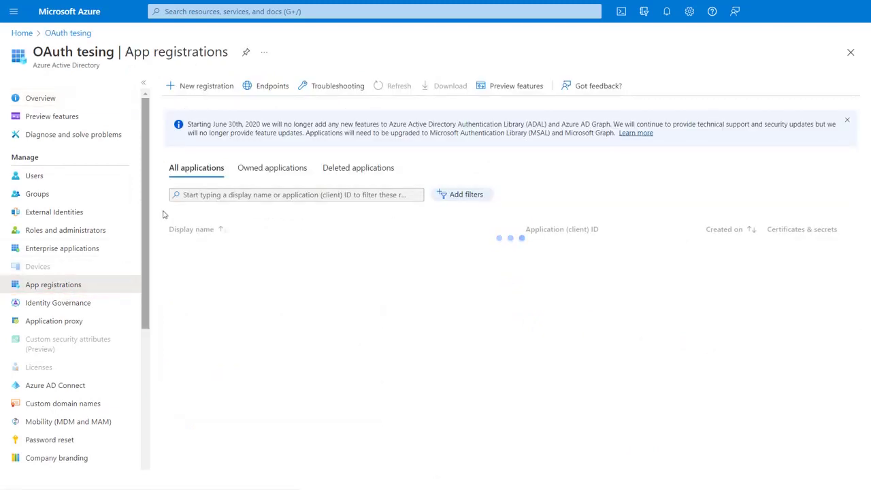
{"action": "left_click", "coordinate": [207, 86]}
{"action": "type", "text": "Drupal OAuth"}
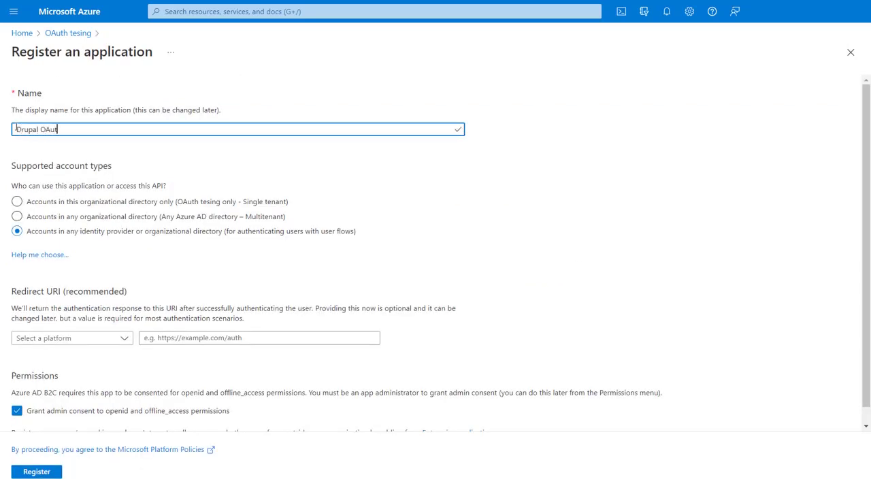
{"action": "left_click", "coordinate": [127, 338]}
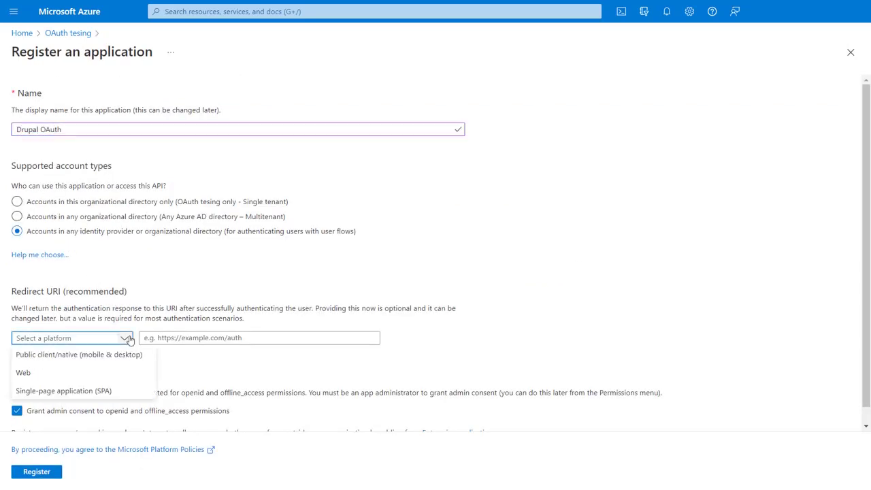
{"action": "left_click", "coordinate": [123, 373]}
{"action": "left_click", "coordinate": [145, 339]}
{"action": "type", "text": "http://localhost/drupal/mo_login"}
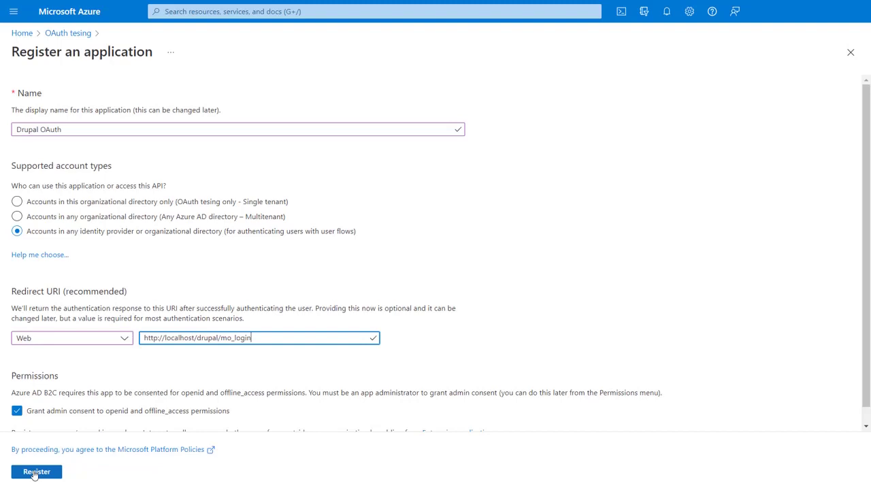
{"action": "left_click", "coordinate": [34, 473]}
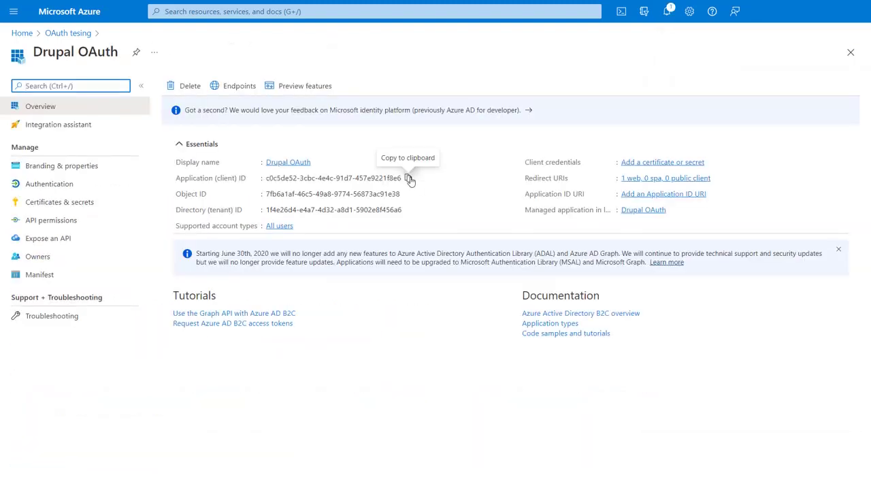
Step: Copy the Application (client) ID into Drupal's Client ID field
{"action": "left_click", "coordinate": [409, 178]}
{"action": "left_click", "coordinate": [65, 306]}
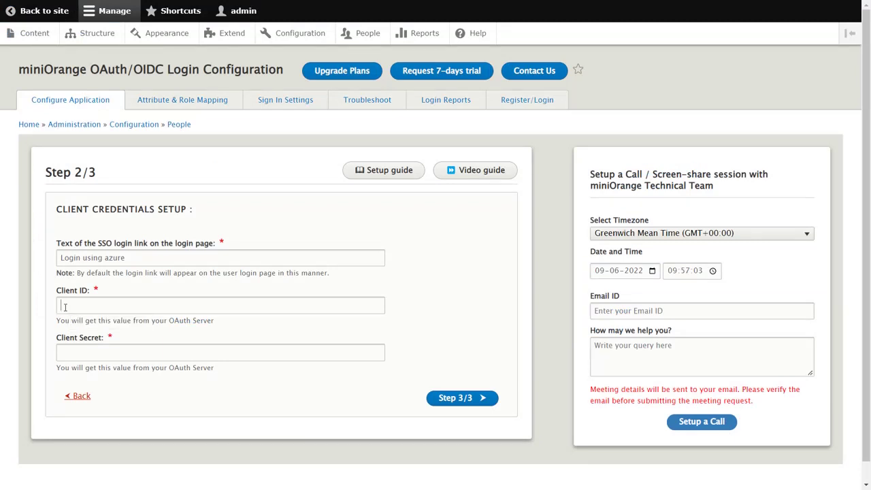
{"action": "key", "text": "ctrl+v"}
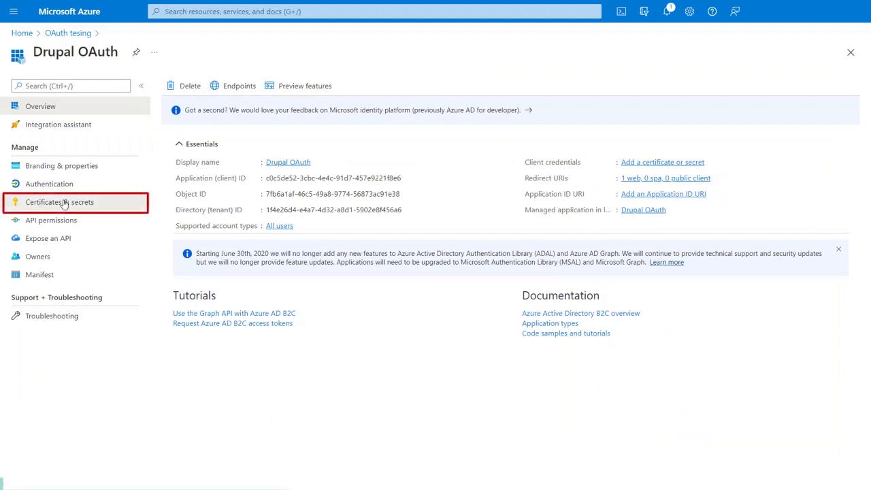
Step: Create a new client secret described as 'Secret key' under Certificates & secrets
{"action": "left_click", "coordinate": [64, 203]}
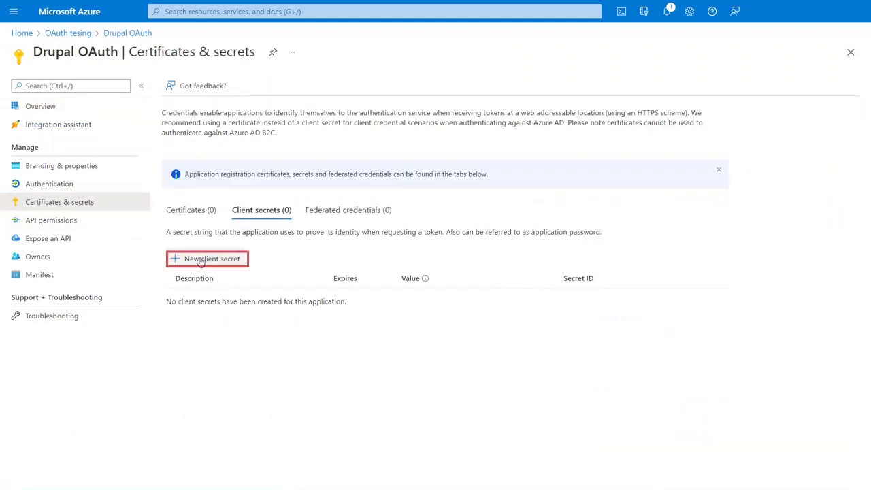
{"action": "left_click", "coordinate": [202, 259]}
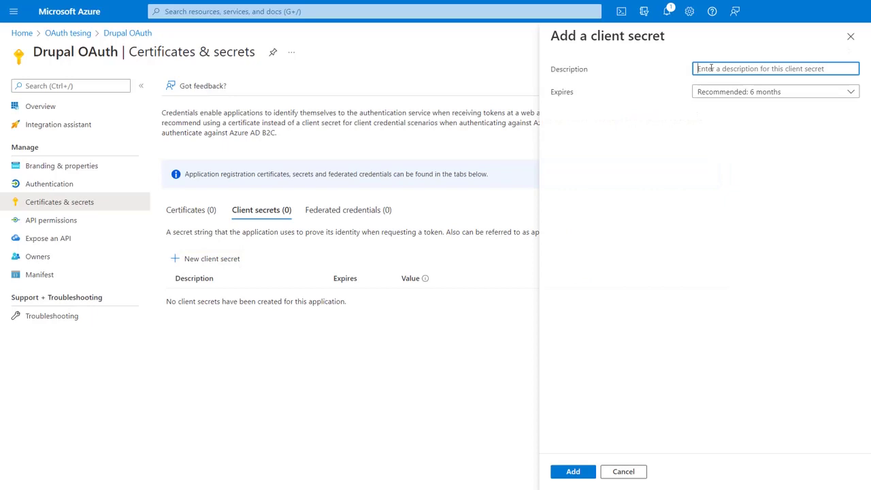
{"action": "type", "text": "Secret key"}
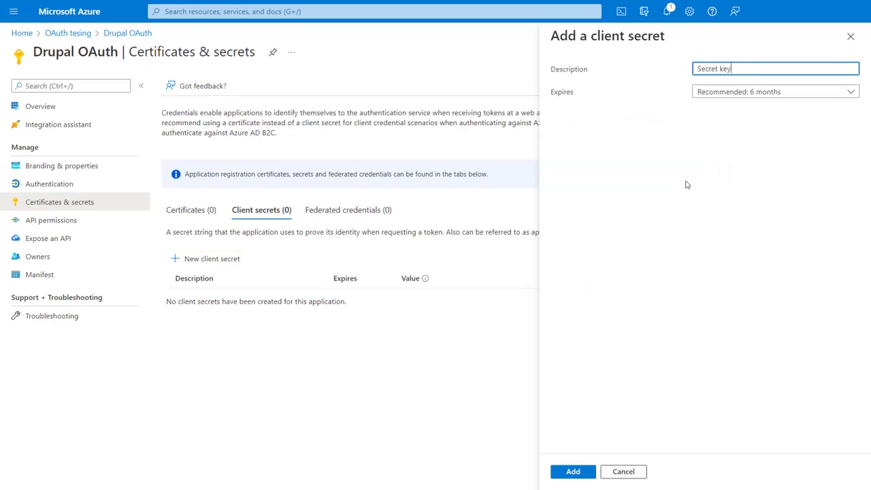
{"action": "left_click", "coordinate": [572, 472]}
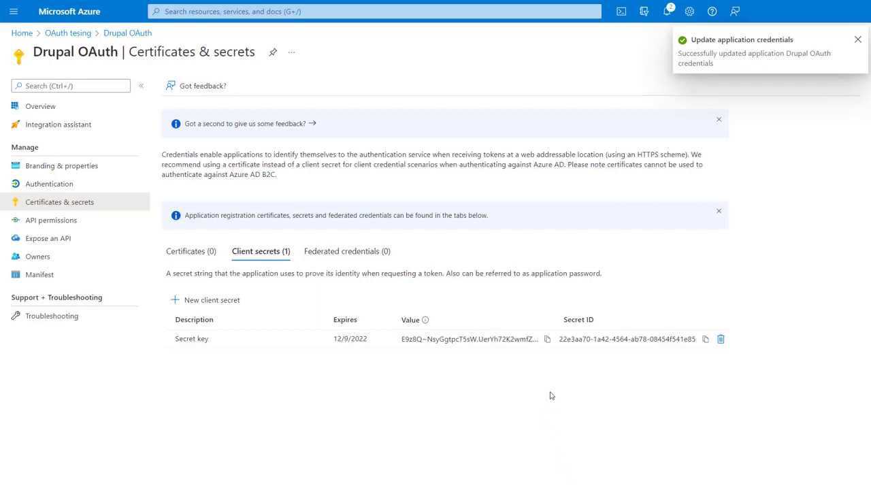
Step: Paste the new secret's value into Drupal's Client Secret field and continue to Step 3/3
{"action": "left_click", "coordinate": [548, 340]}
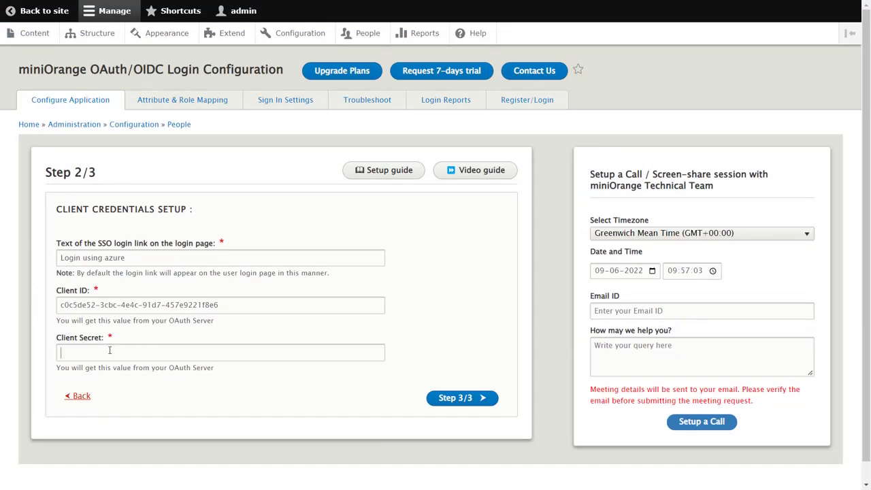
{"action": "key", "text": "ctrl+v"}
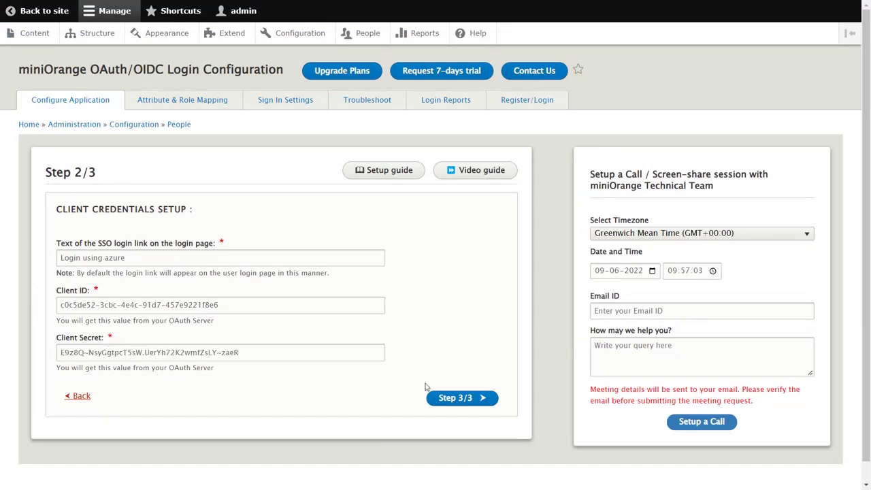
{"action": "left_click", "coordinate": [449, 398]}
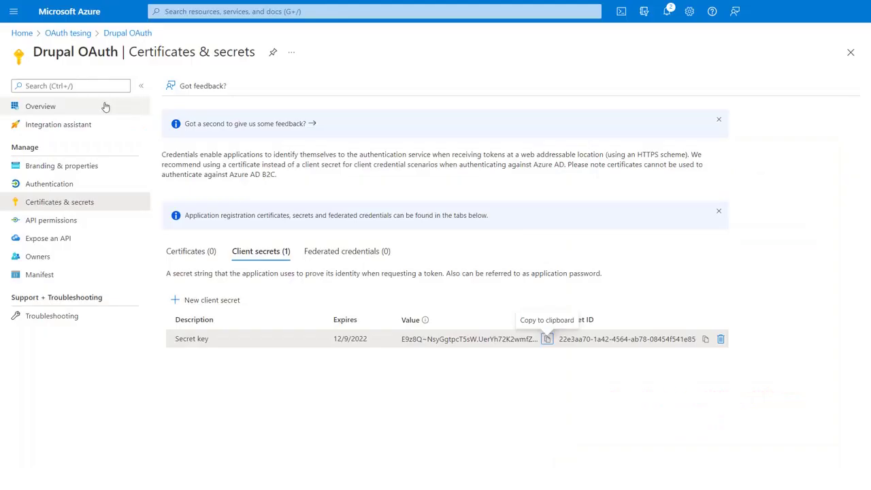
Step: Copy the OpenID Connect metadata document URL from the app's Endpoints panel
{"action": "left_click", "coordinate": [105, 106]}
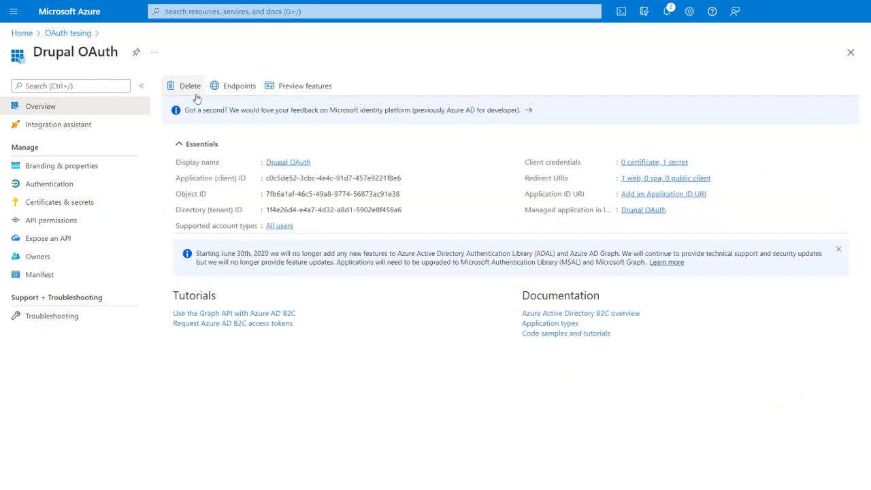
{"action": "left_click", "coordinate": [236, 88]}
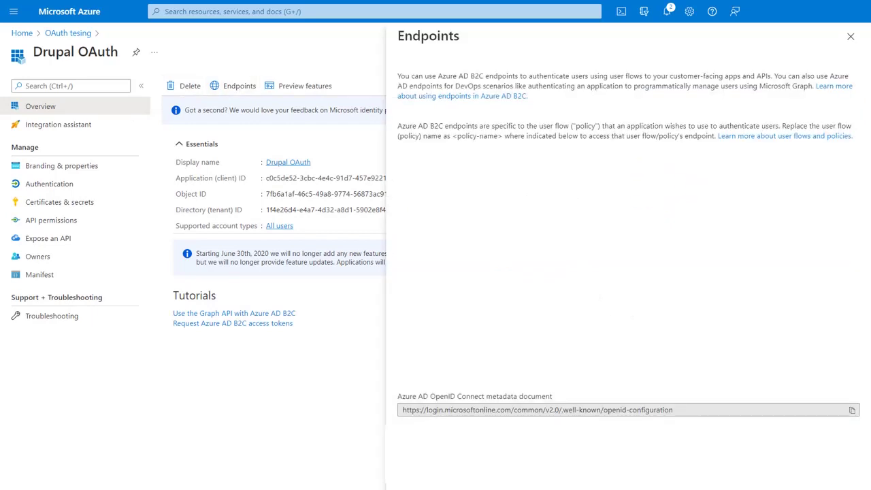
{"action": "left_click", "coordinate": [851, 411]}
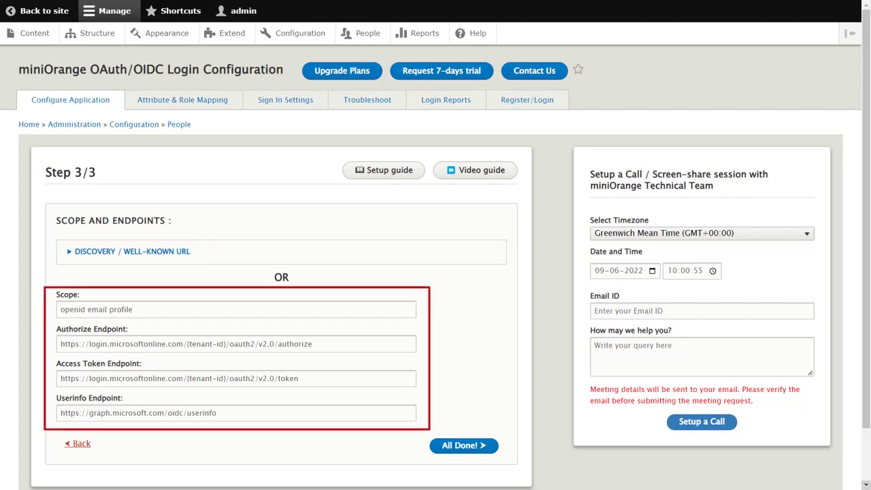
Step: Paste the metadata URL into Drupal's Discovery / Well-Known URL field and copy Azure's Directory (tenant) ID
{"action": "left_click", "coordinate": [73, 251]}
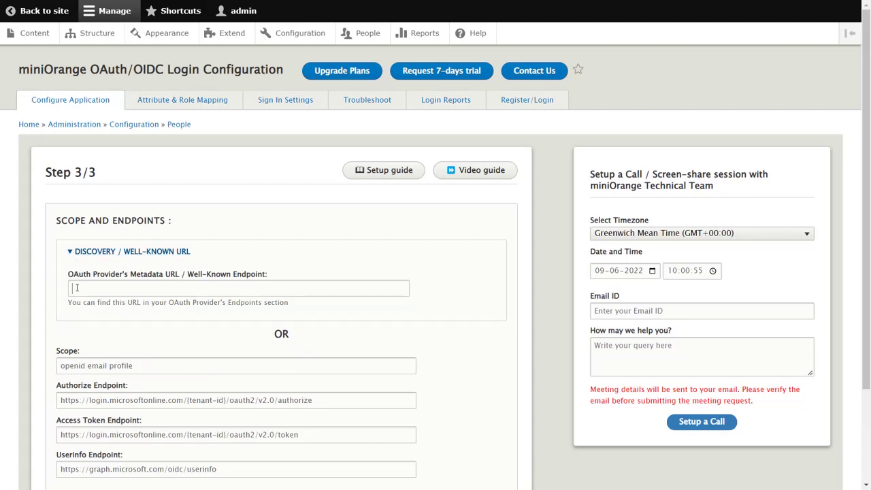
{"action": "key", "text": "ctrl+v"}
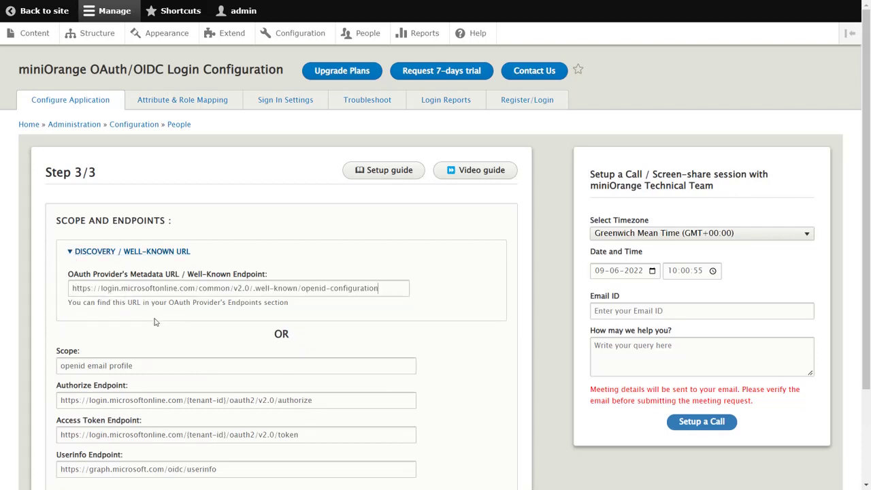
{"action": "scroll", "coordinate": [343, 358], "scroll_direction": "down", "scroll_amount": 3}
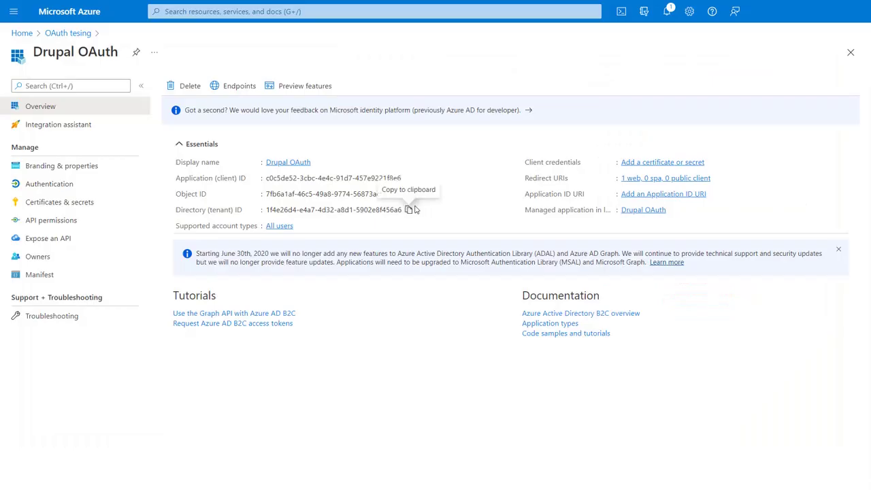
{"action": "left_click", "coordinate": [408, 209]}
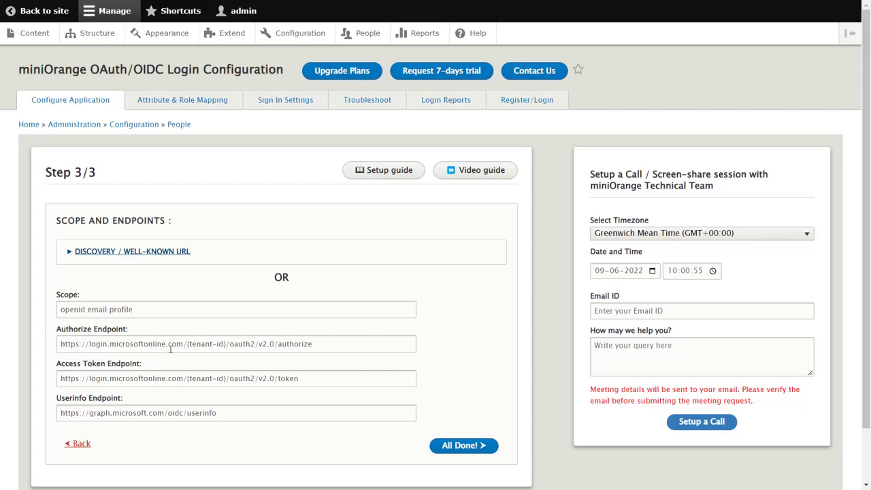
Step: Replace {tenant-id} in the Authorize and Access Token endpoints with the copied tenant ID and save
{"action": "left_click_drag", "start_coordinate": [188, 343], "coordinate": [227, 343]}
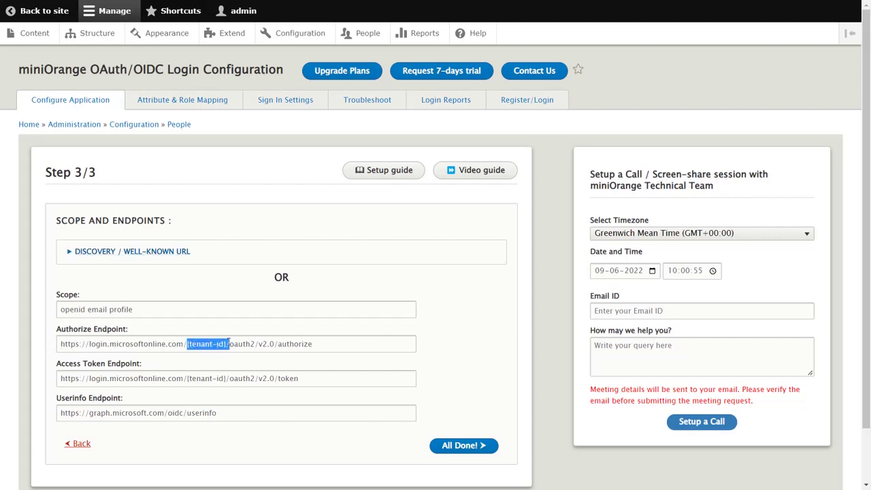
{"action": "key", "text": "ctrl+v"}
{"action": "left_click_drag", "start_coordinate": [187, 378], "coordinate": [228, 378]}
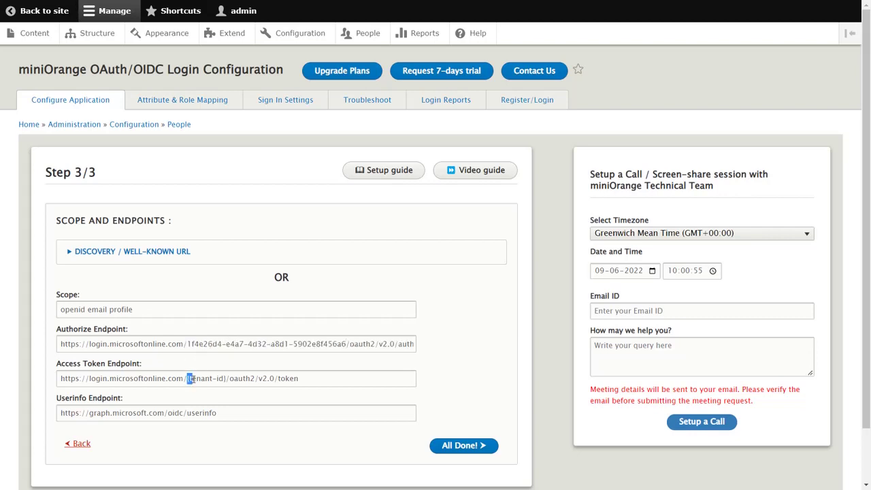
{"action": "key", "text": "ctrl+v"}
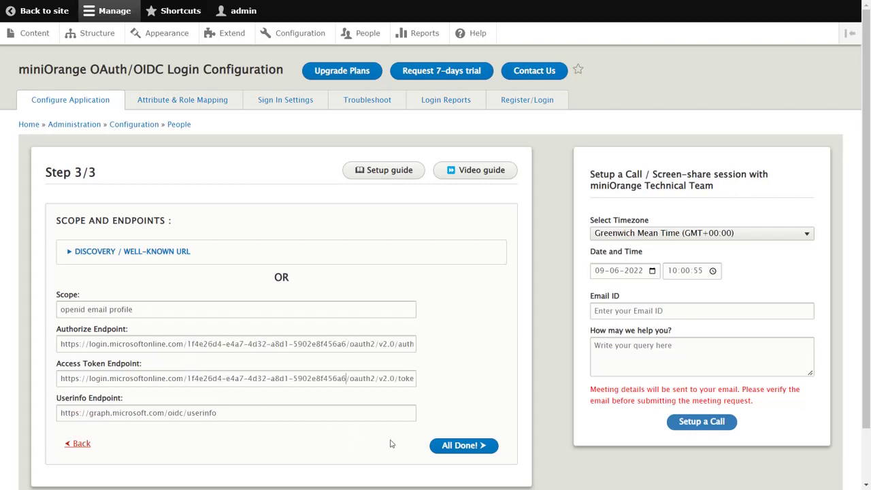
{"action": "left_click", "coordinate": [457, 445]}
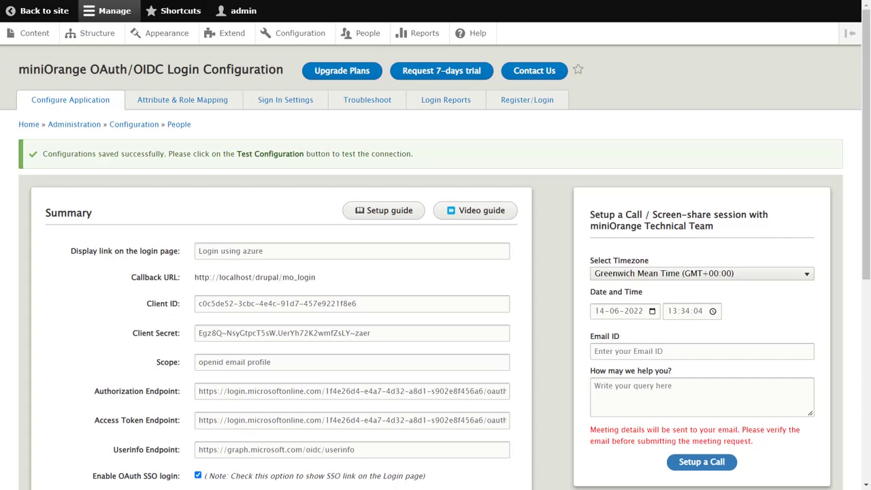
Step: Run Test Configuration against Azure and save 'email' as the Email Attribute
{"action": "scroll", "coordinate": [286, 156], "scroll_direction": "down", "scroll_amount": 3}
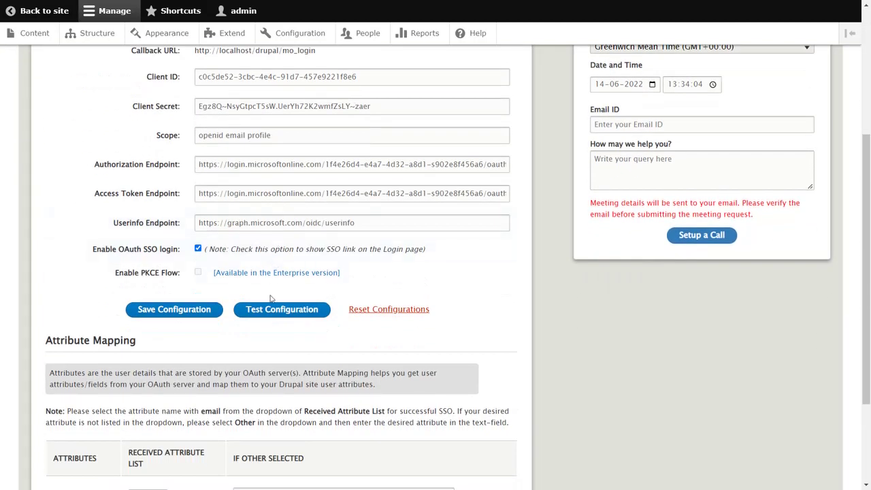
{"action": "left_click", "coordinate": [272, 311]}
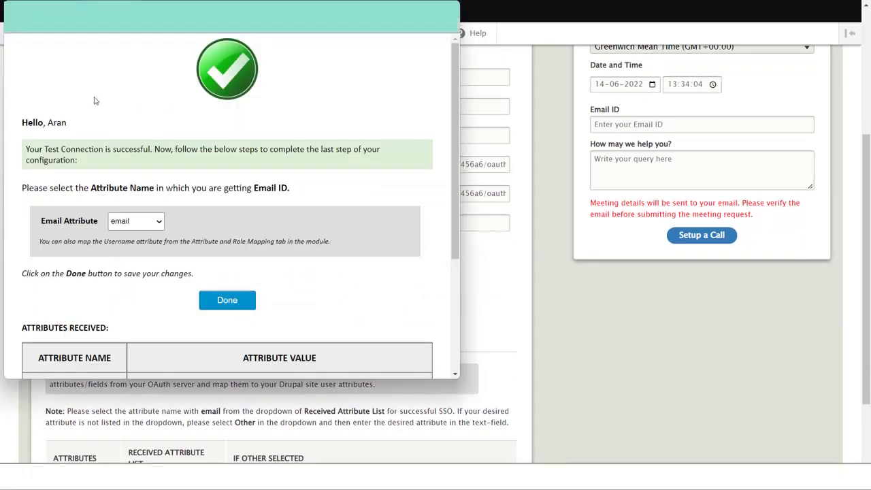
{"action": "scroll", "coordinate": [113, 142], "scroll_direction": "down", "scroll_amount": 3}
{"action": "scroll", "coordinate": [171, 344], "scroll_direction": "up", "scroll_amount": 3}
{"action": "left_click", "coordinate": [158, 222]}
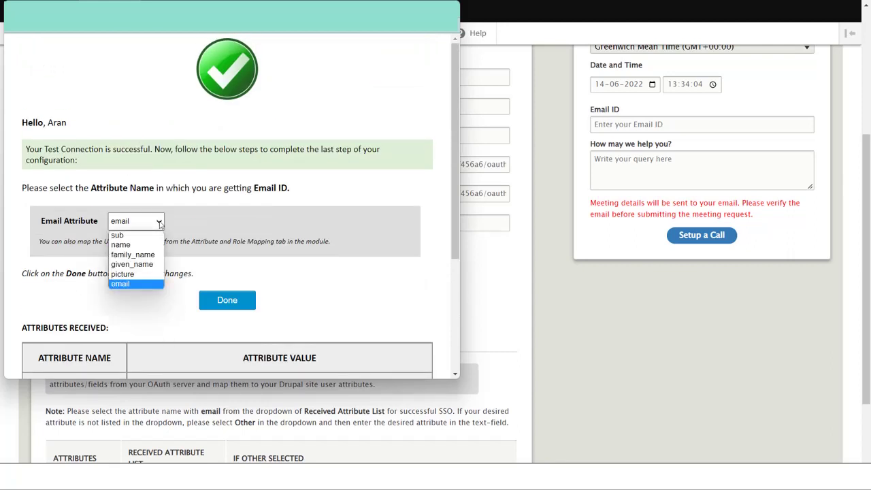
{"action": "left_click", "coordinate": [158, 222]}
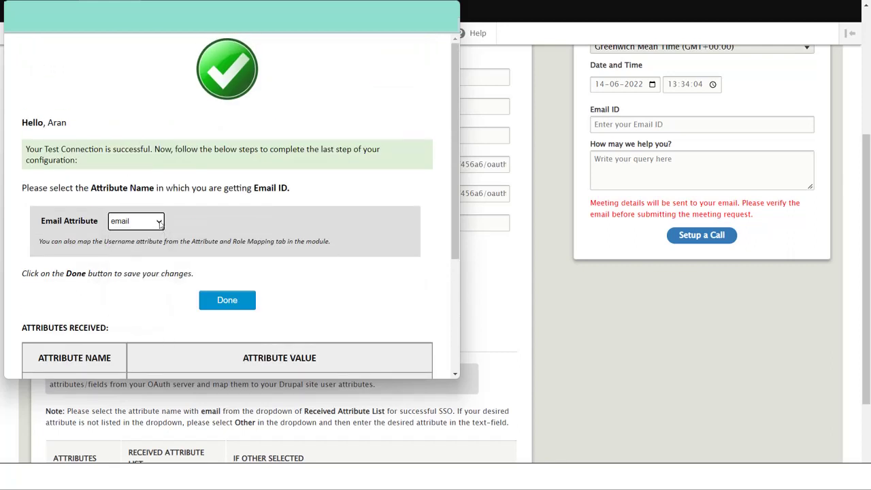
{"action": "left_click", "coordinate": [216, 301]}
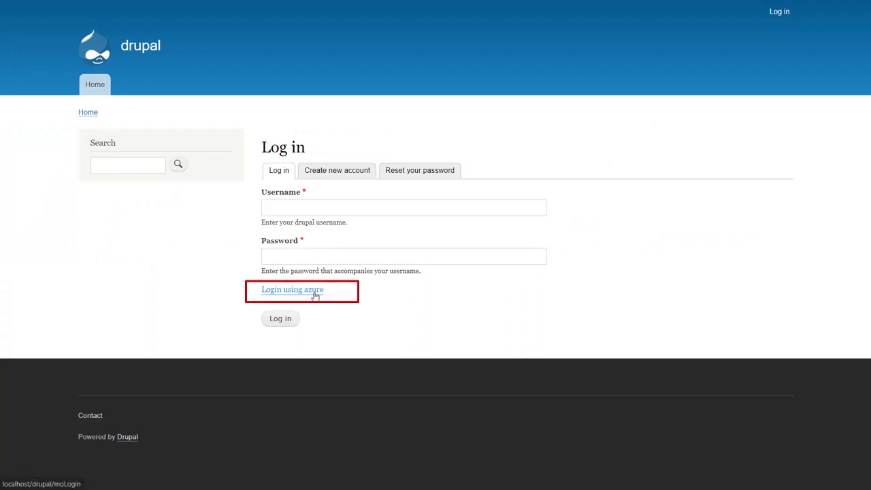
Step: Follow the 'Login using azure' link and enter the Microsoft account's email and password
{"action": "left_click", "coordinate": [315, 295]}
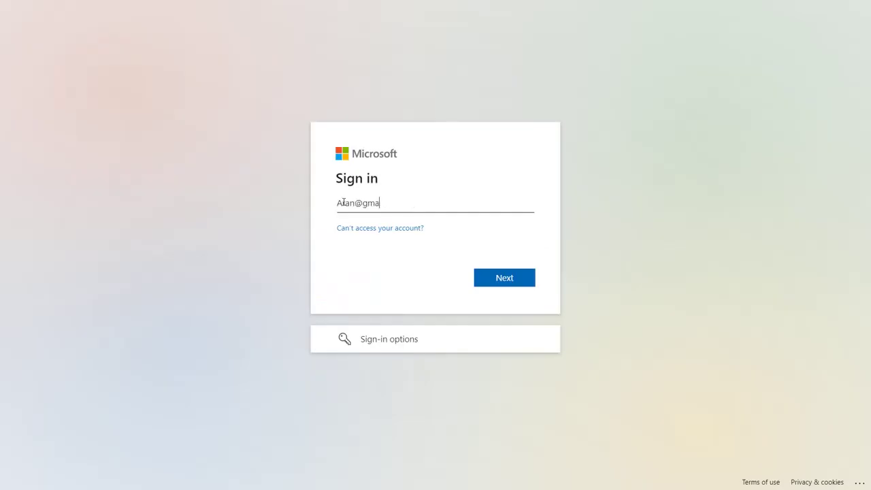
{"action": "left_click", "coordinate": [484, 278]}
{"action": "type", "text": "••••••••"}
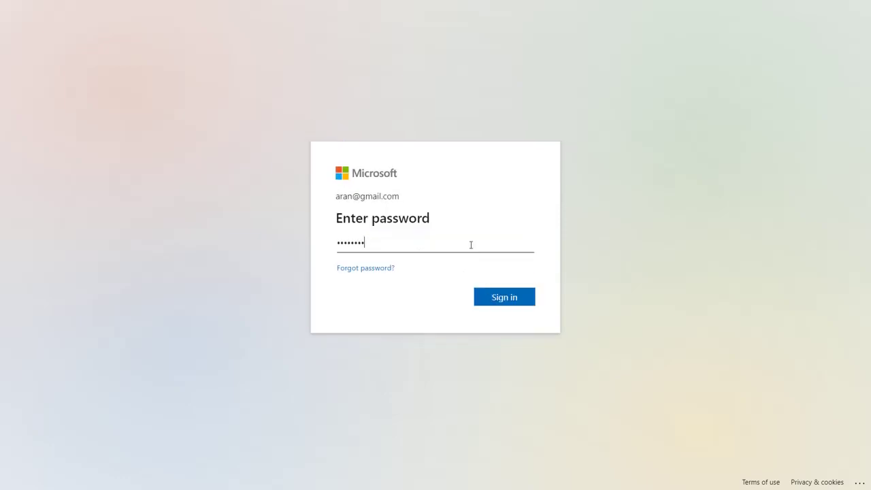
{"action": "type", "text": "••••••••"}
{"action": "left_click", "coordinate": [496, 297]}
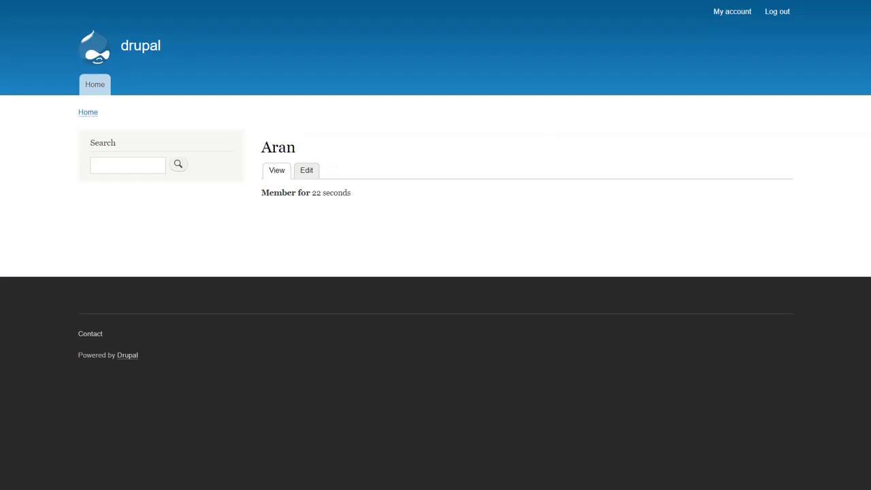